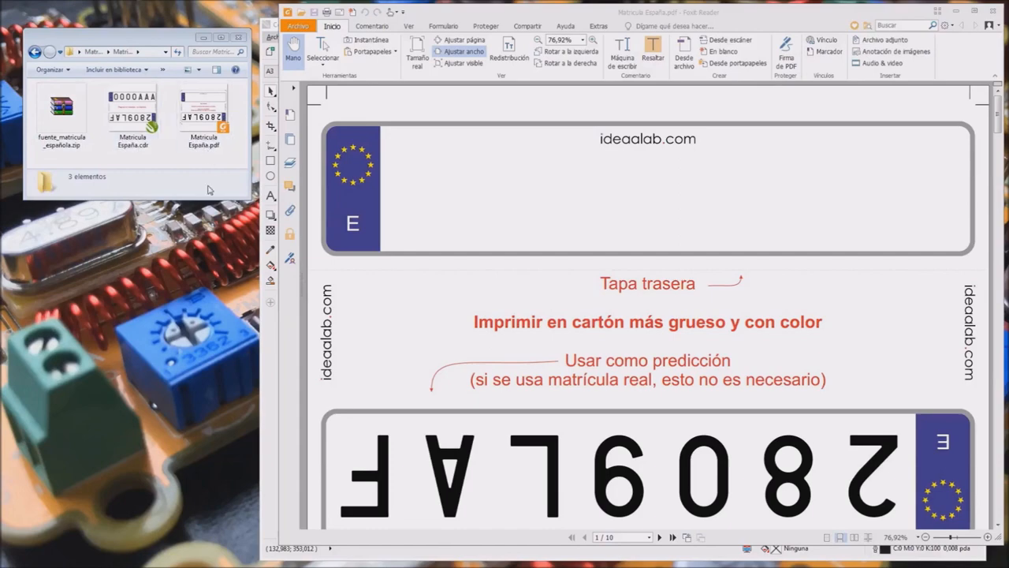
{"action": "scroll", "coordinate": [373, 201], "scroll_direction": "down", "scroll_amount": 5}
{"action": "scroll", "coordinate": [373, 201], "scroll_direction": "down", "scroll_amount": 5}
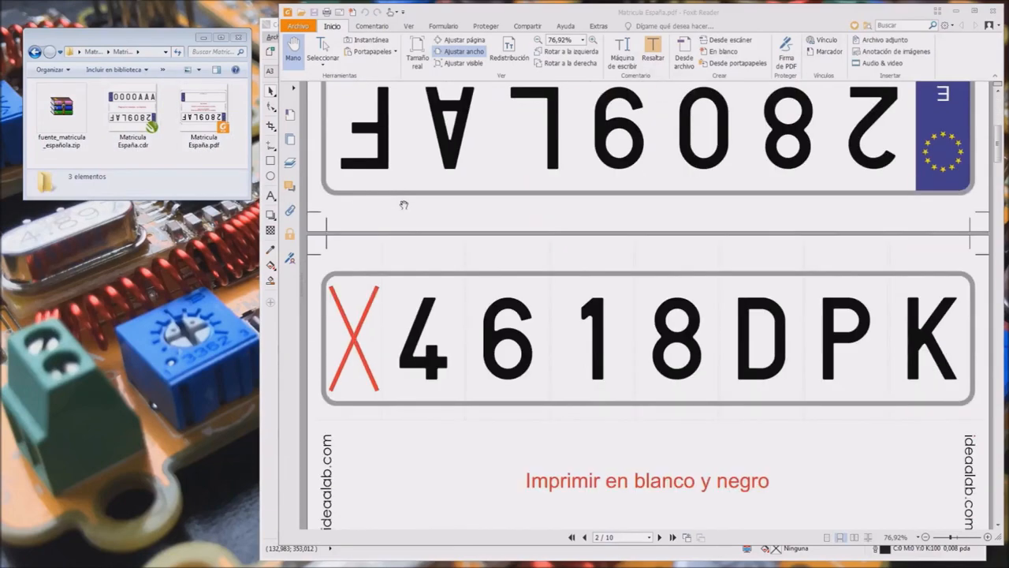
{"action": "scroll", "coordinate": [374, 201], "scroll_direction": "down", "scroll_amount": 5}
{"action": "scroll", "coordinate": [402, 203], "scroll_direction": "up", "scroll_amount": 4}
{"action": "scroll", "coordinate": [403, 203], "scroll_direction": "up", "scroll_amount": 5}
{"action": "scroll", "coordinate": [402, 204], "scroll_direction": "up", "scroll_amount": 3}
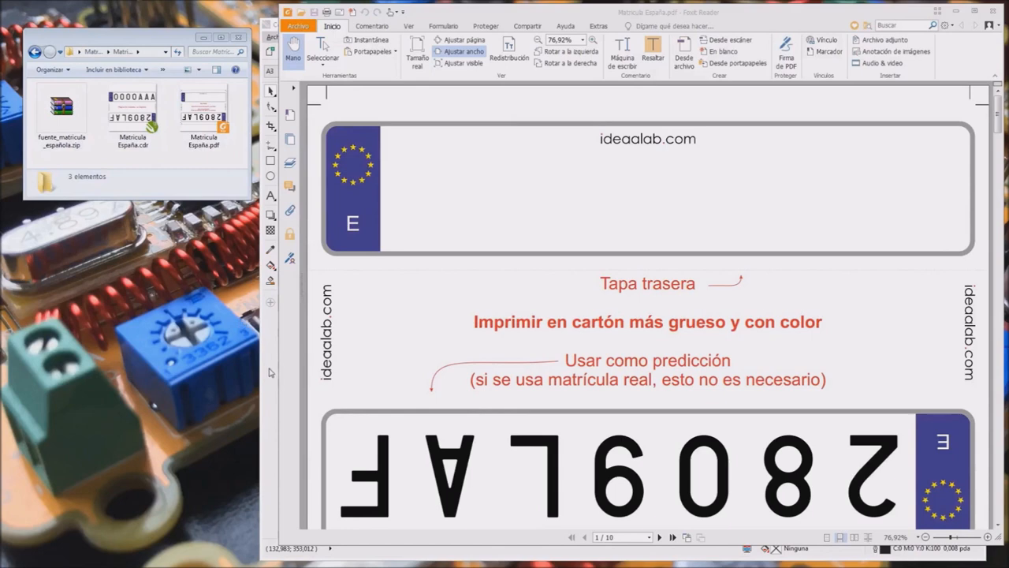
{"action": "key", "text": "alt+Tab"}
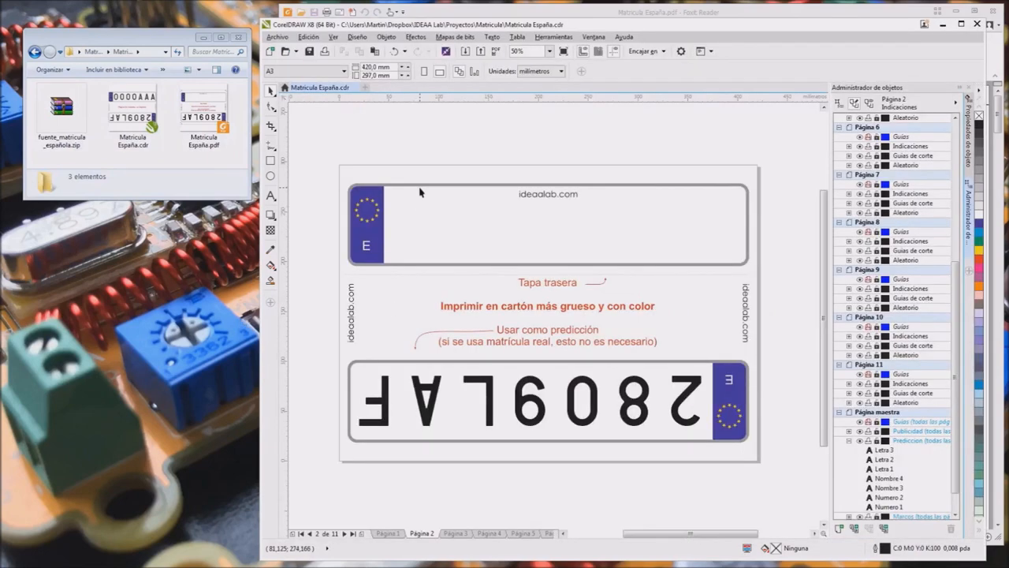